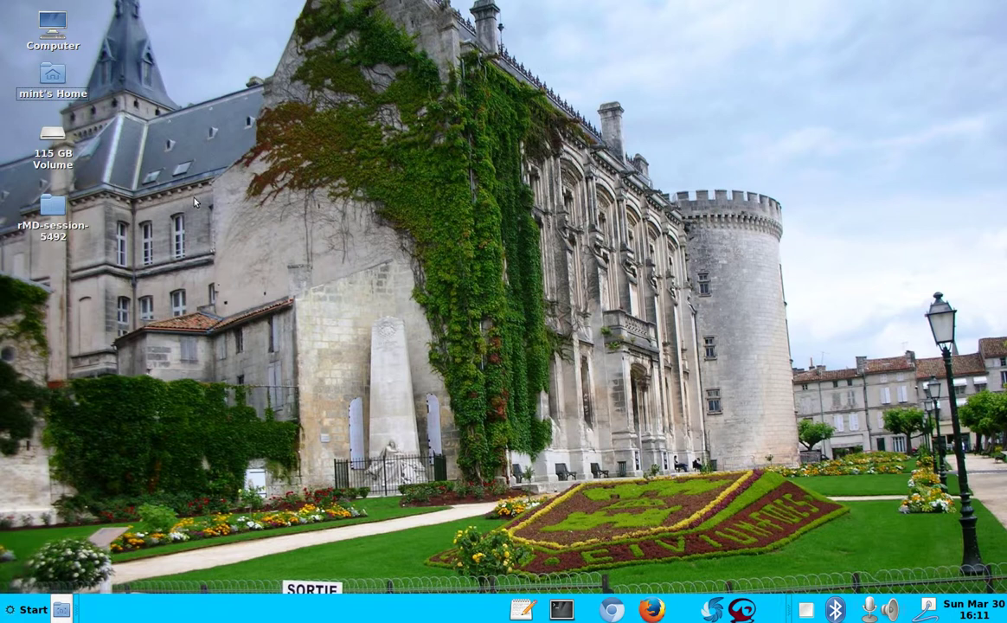
Open the GParted partition editor and move its window nearer the middle of the desktop.
click(35, 610)
mouse_move(189, 508)
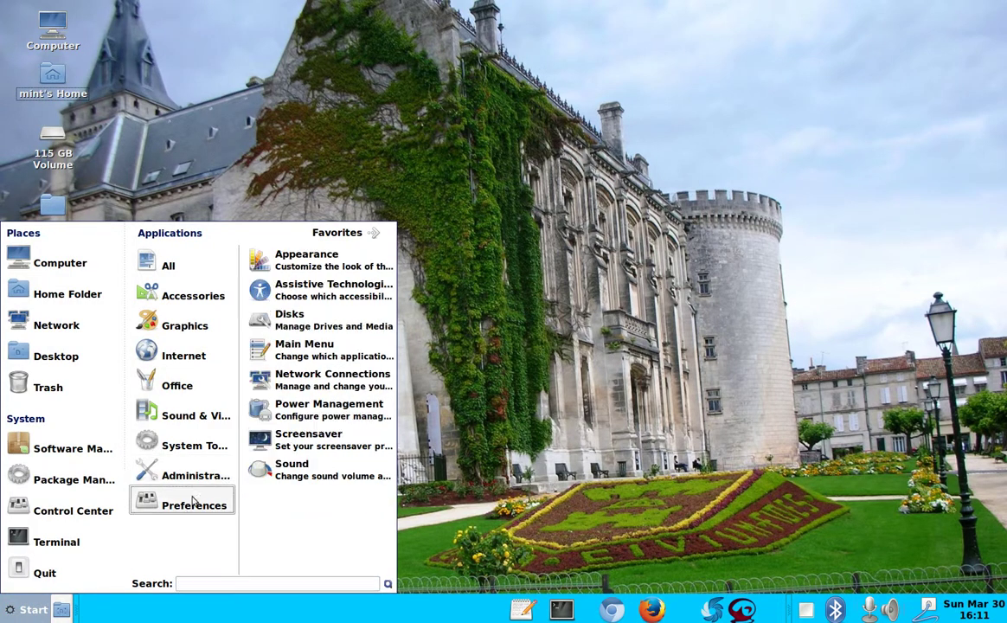
mouse_move(197, 482)
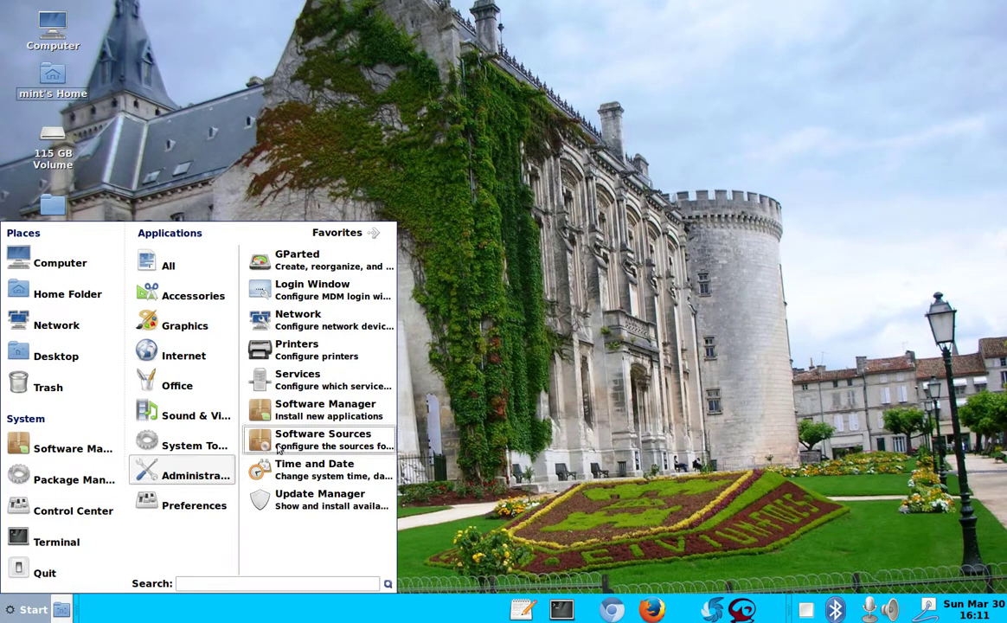
click(307, 268)
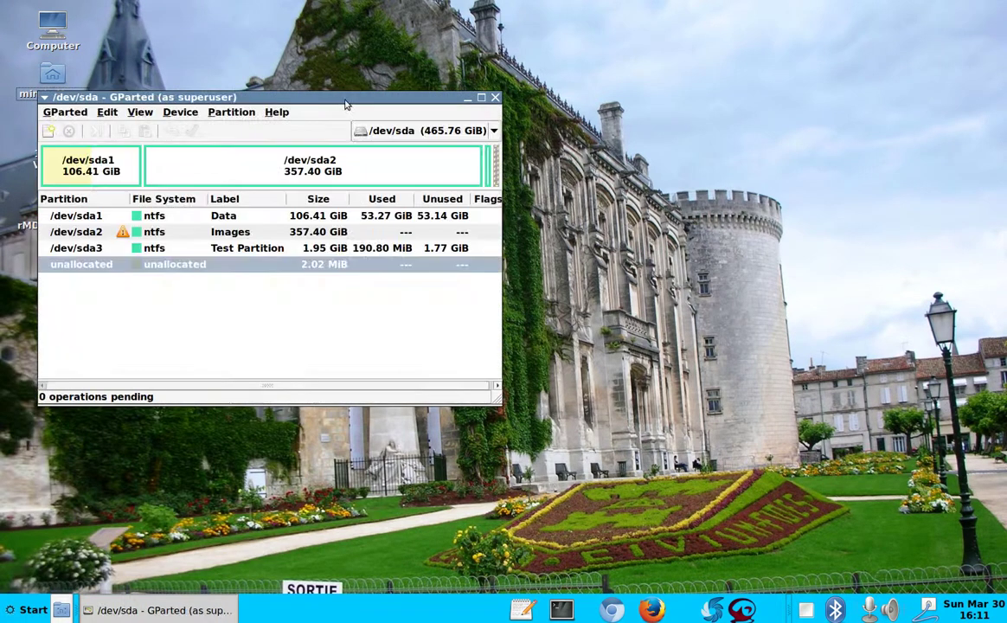
drag(345, 104, 471, 129)
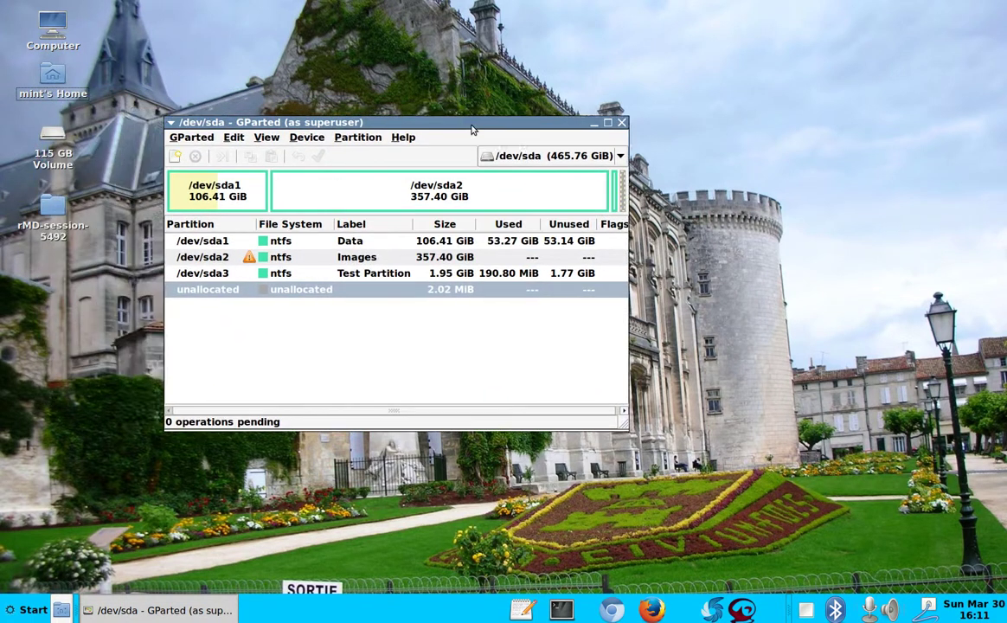
Examine the partition layout of the 119.04 GiB drive /dev/sdg, and close the partition editor.
click(620, 160)
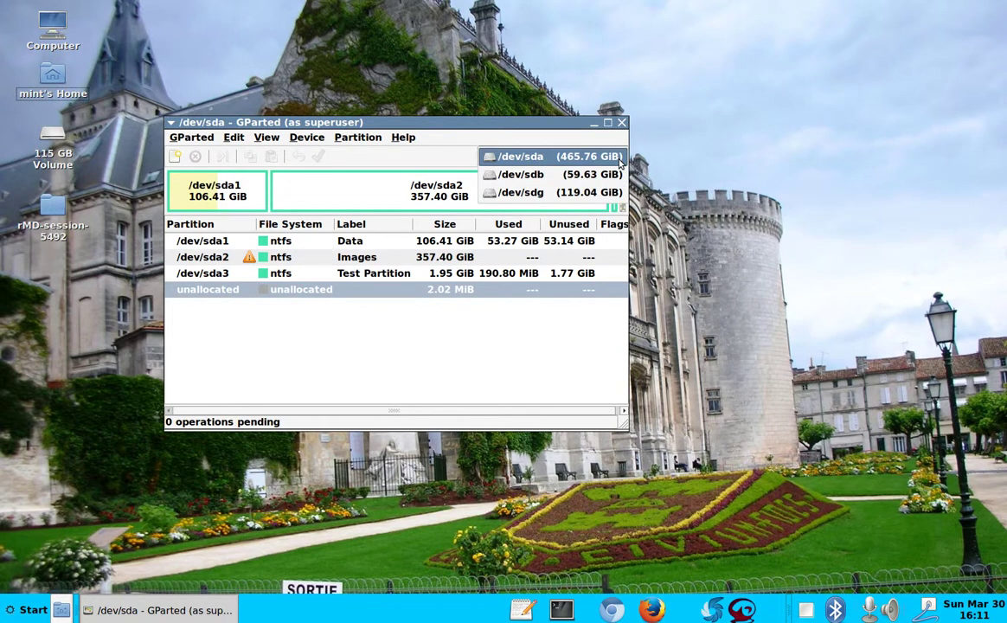
click(580, 194)
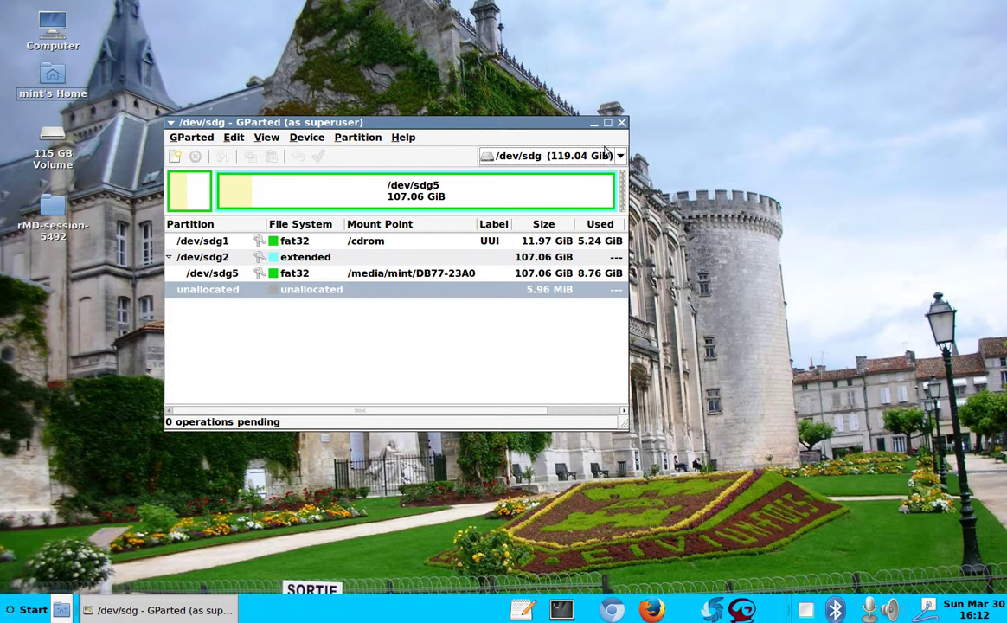
click(621, 124)
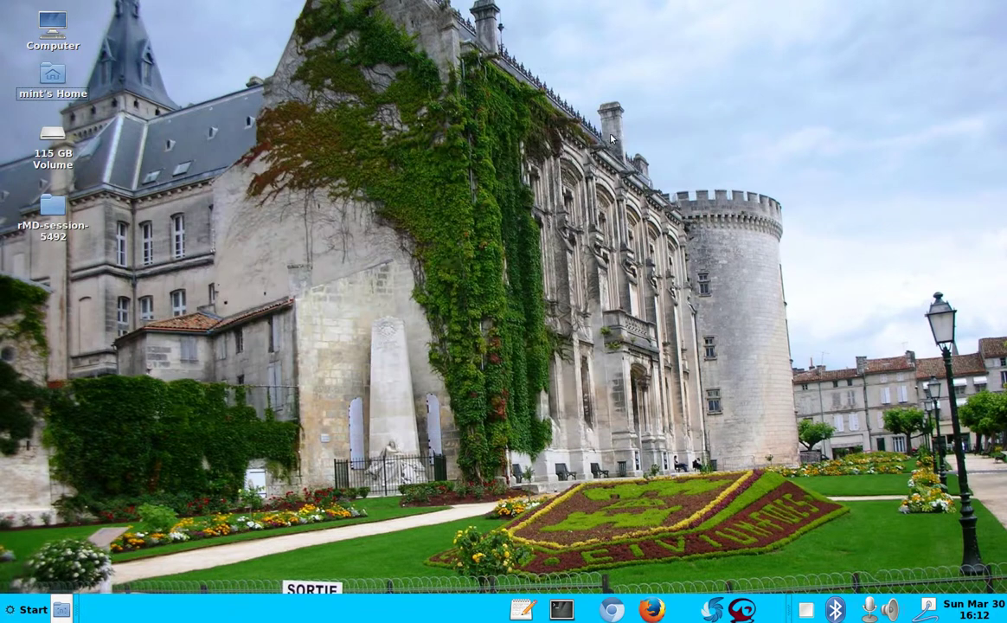
Browse from the home folder to the 115 GB Volume and check the properties of its sdVideos folder.
click(12, 613)
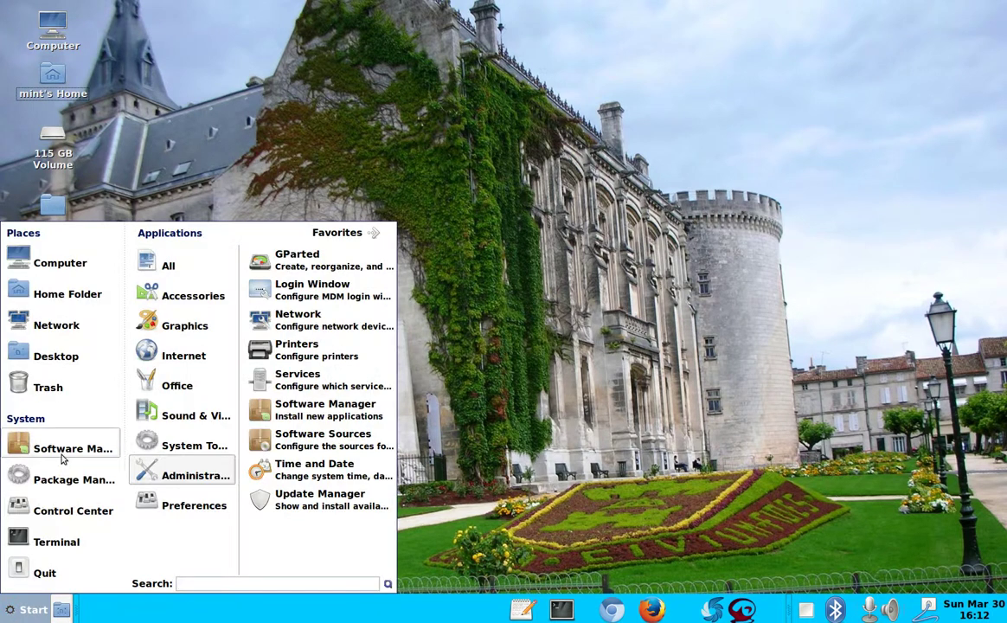
click(76, 299)
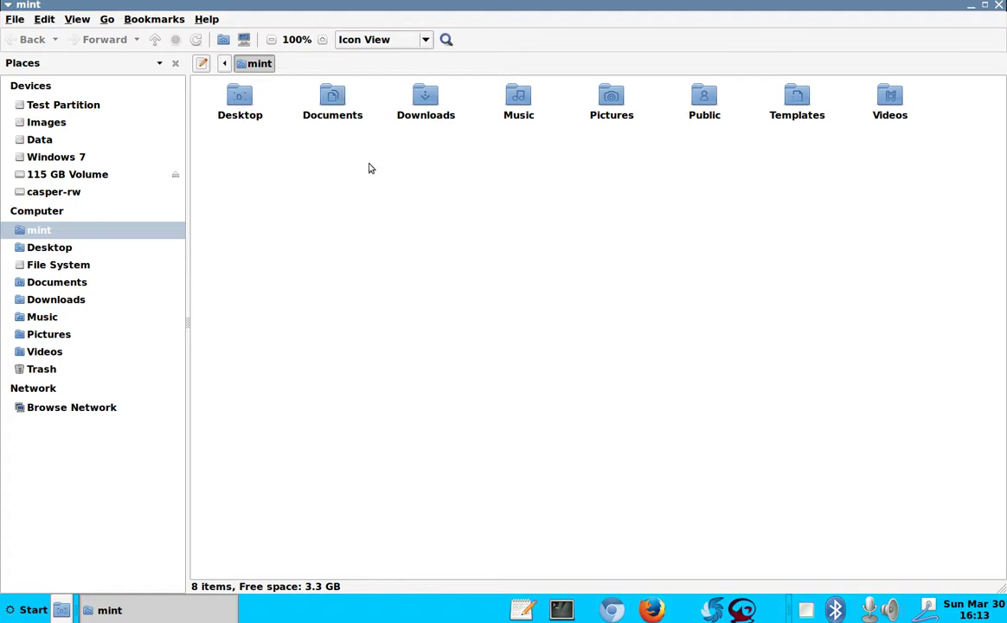
click(54, 177)
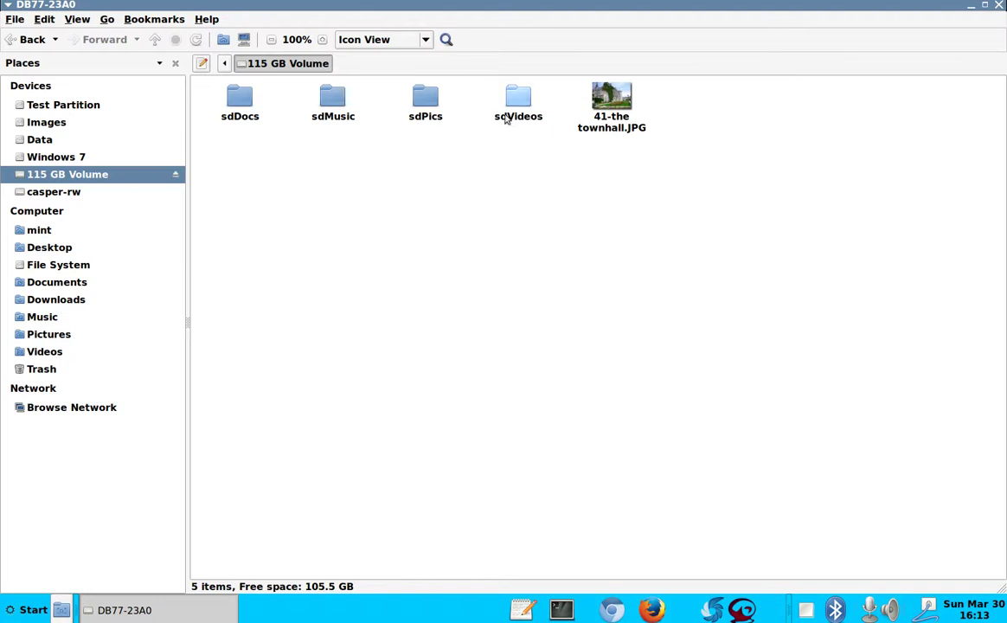
right_click(521, 102)
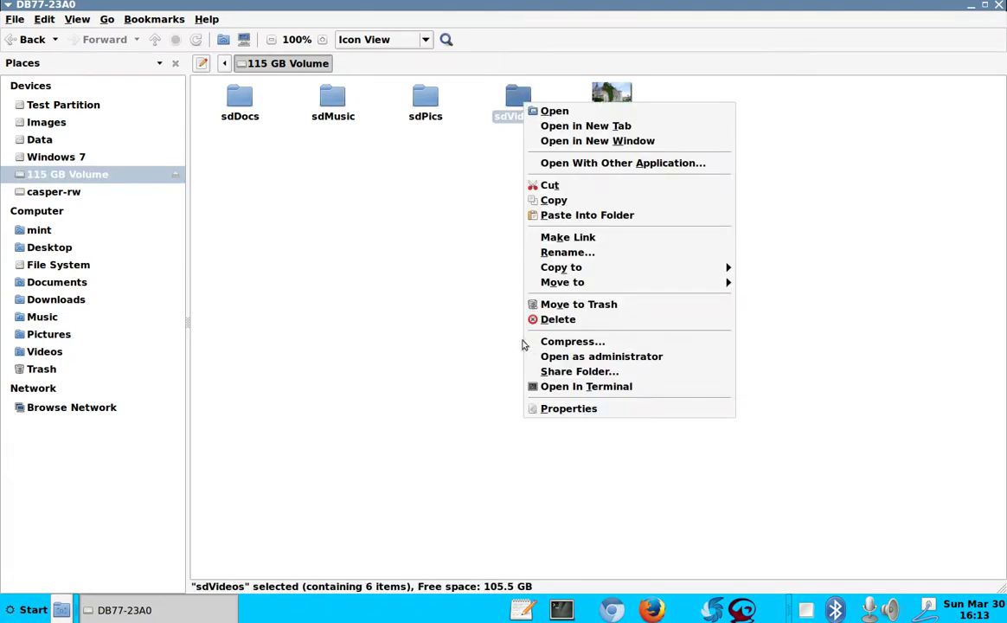
click(552, 408)
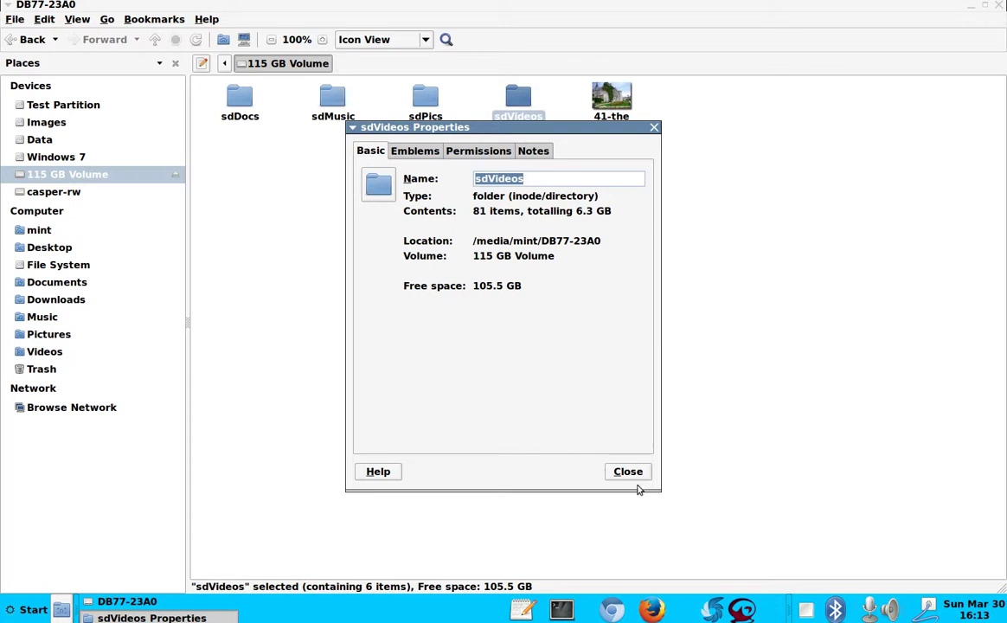
click(641, 474)
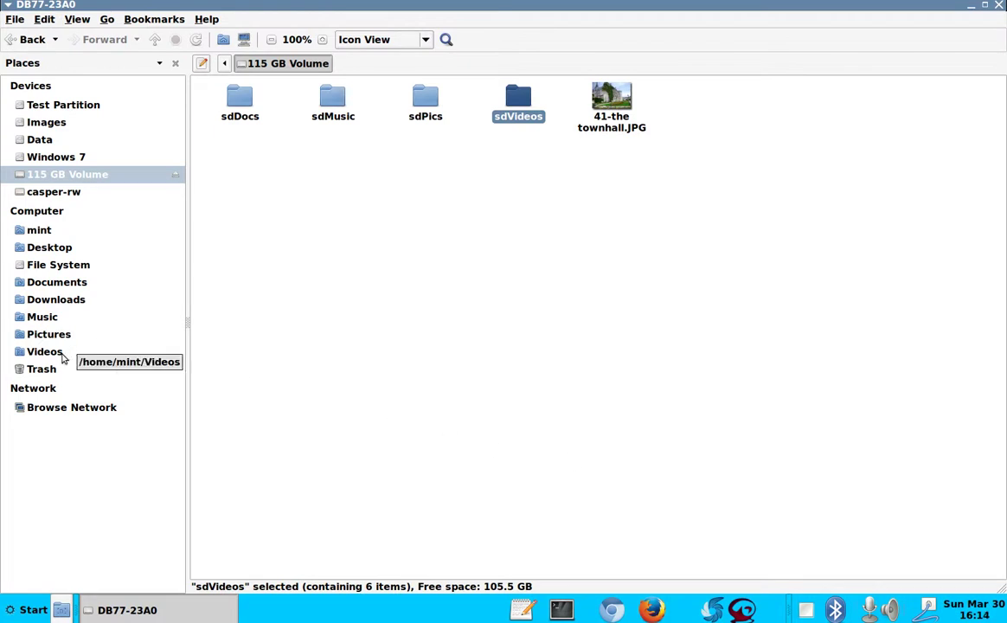
Go to the home Videos folder and view its properties to check the free space.
click(65, 352)
right_click(329, 319)
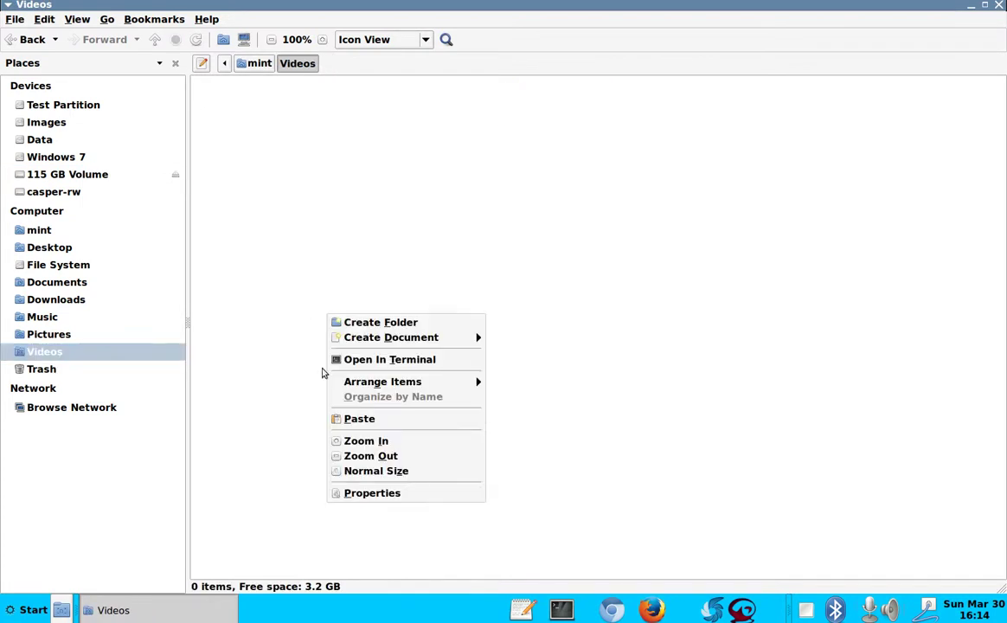
click(352, 494)
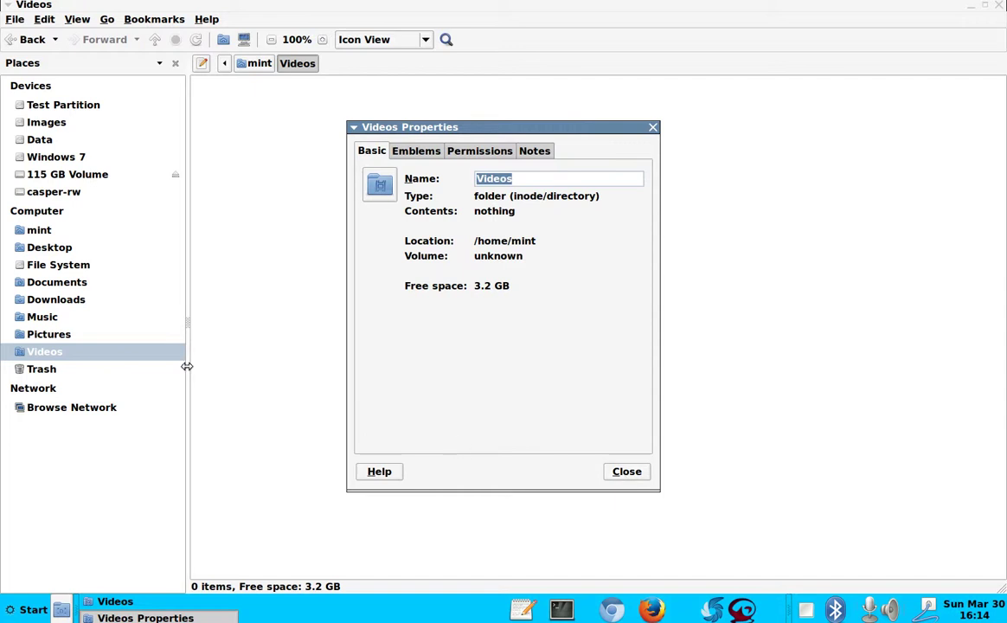
Go to the home Pictures folder, dismiss the Videos properties, and check the size and free space in the Pictures properties.
click(37, 340)
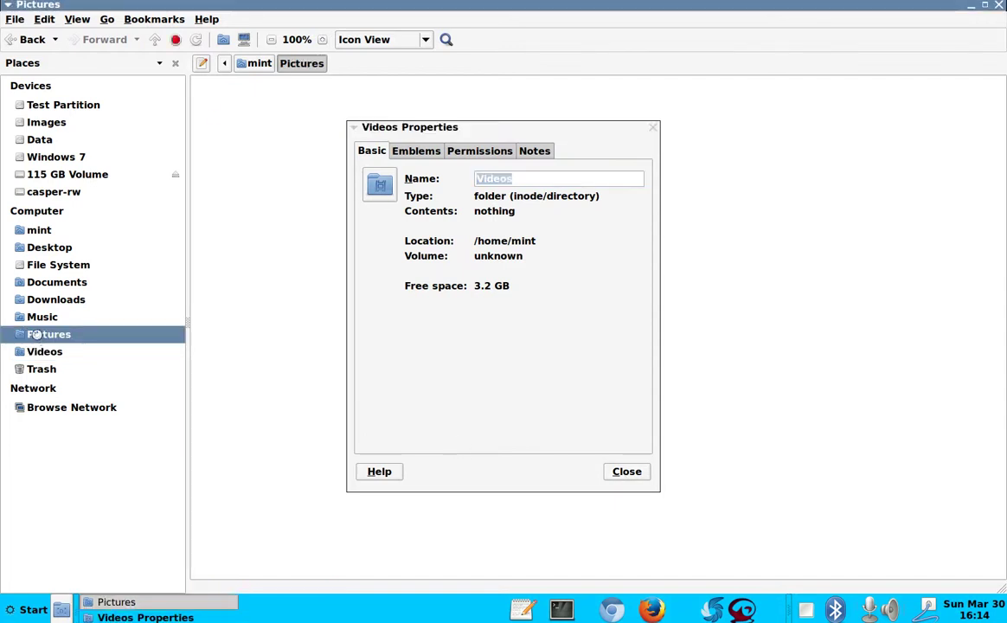
click(244, 345)
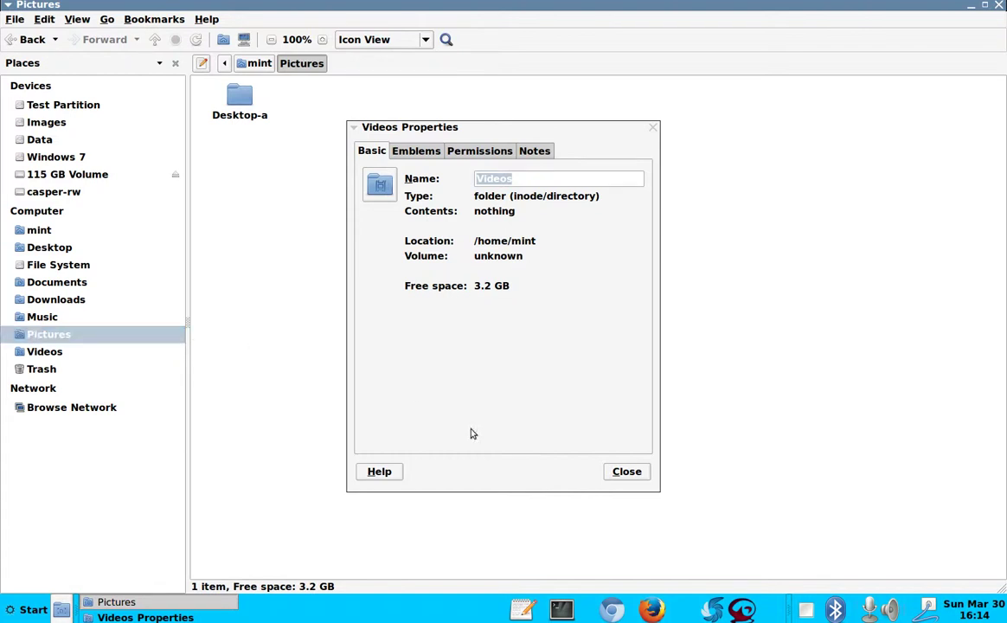
click(628, 473)
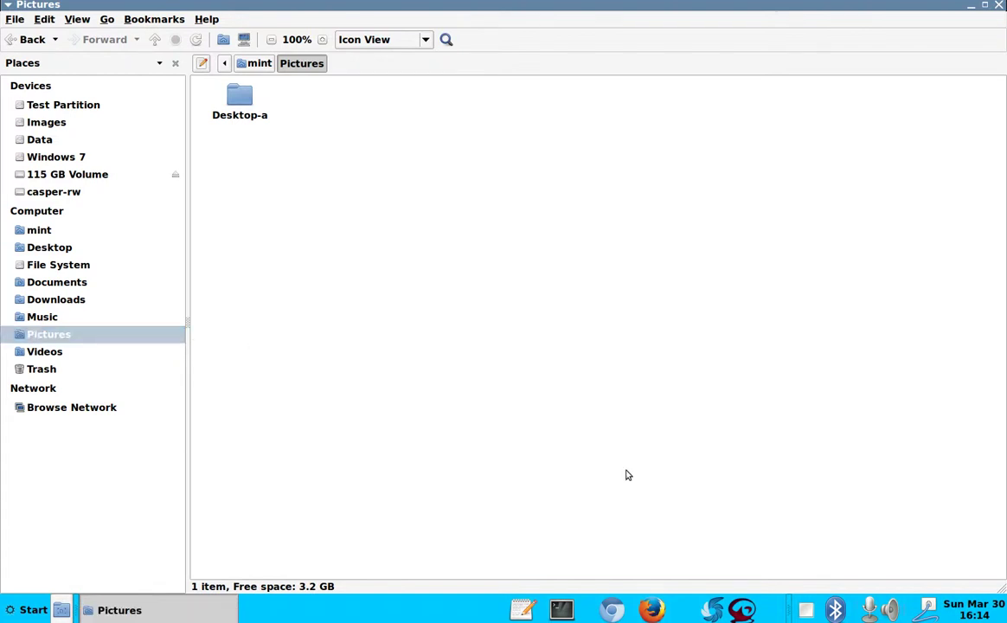
right_click(521, 391)
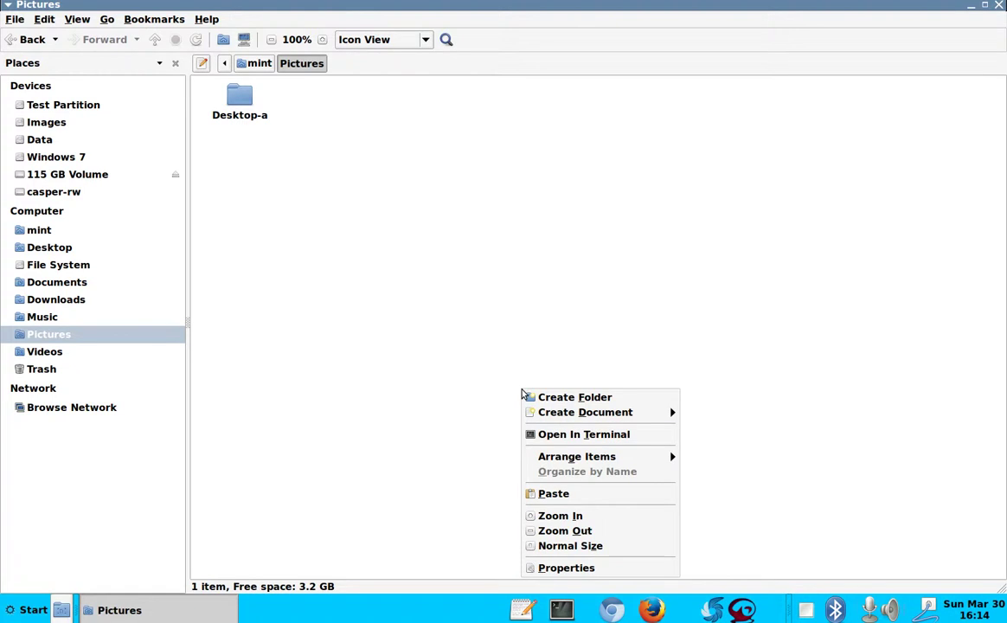
click(530, 568)
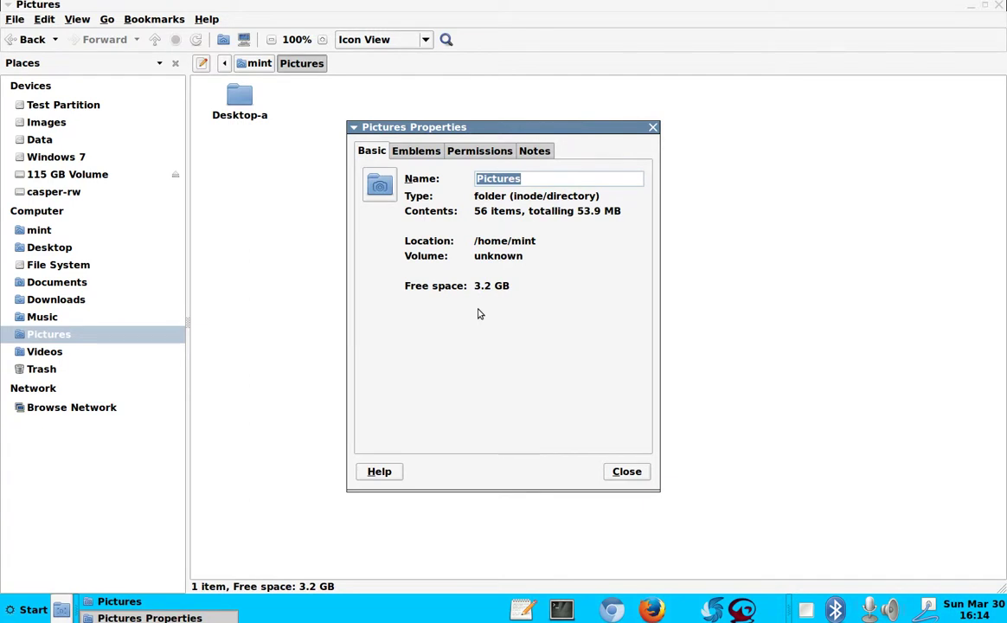
click(620, 475)
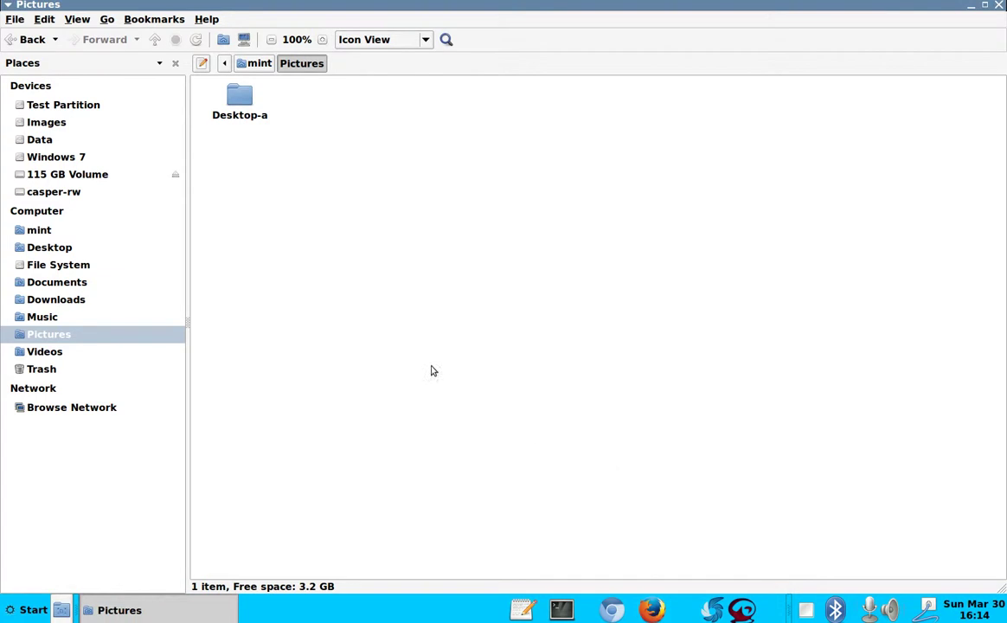
Copy the image 063.JPG from the Desktop-a folder in Pictures to the root of the 115 GB Volume.
click(88, 174)
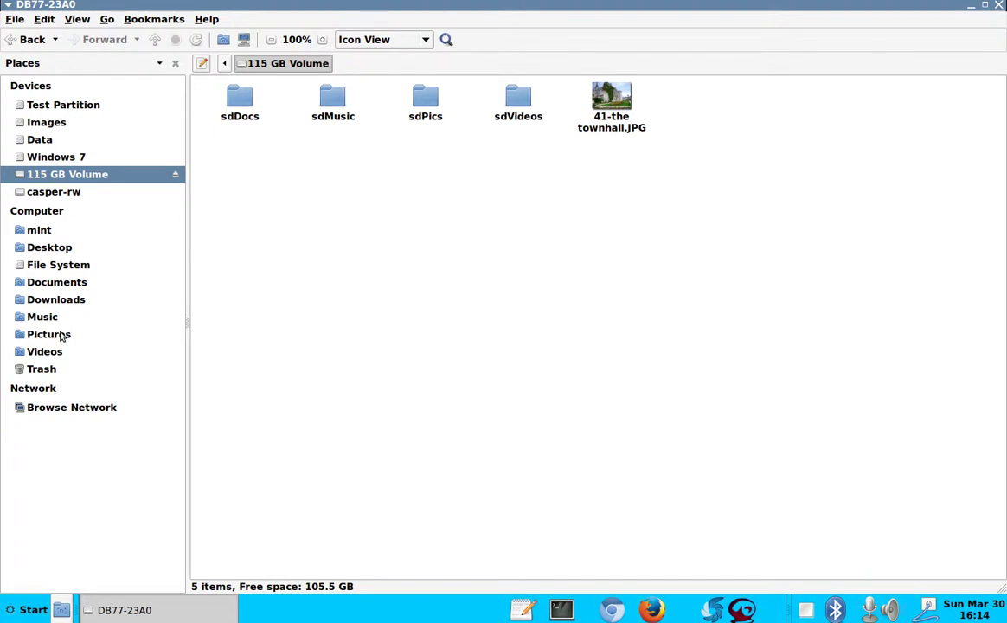
click(61, 337)
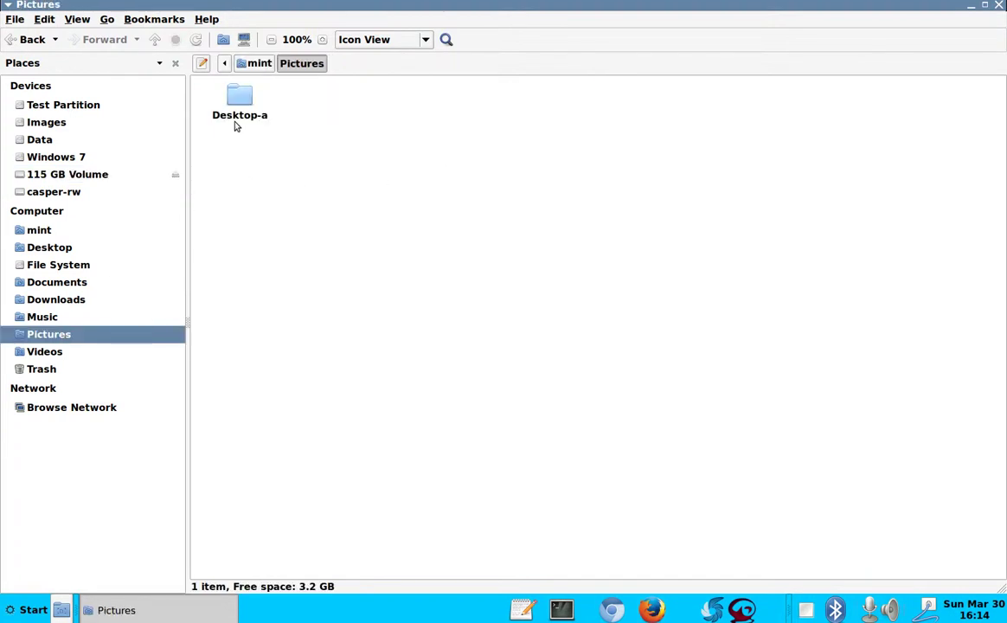
double_click(241, 92)
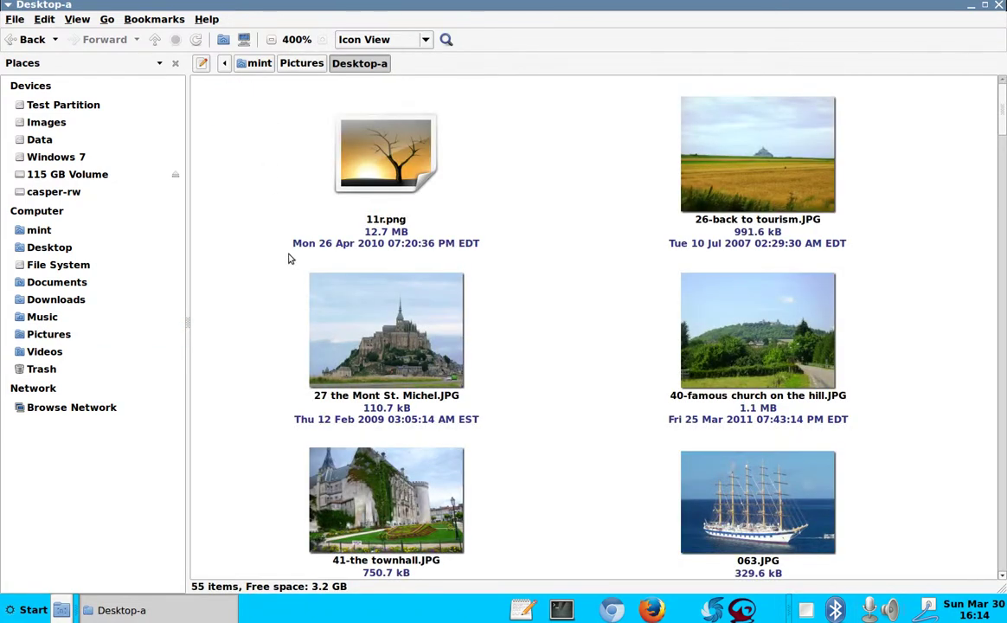
right_click(725, 511)
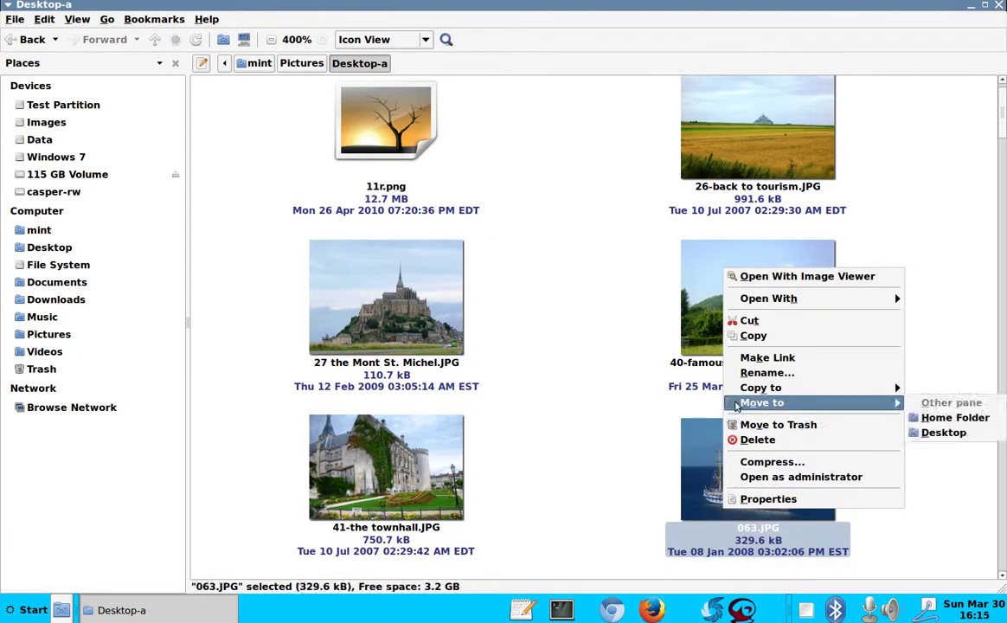
click(742, 338)
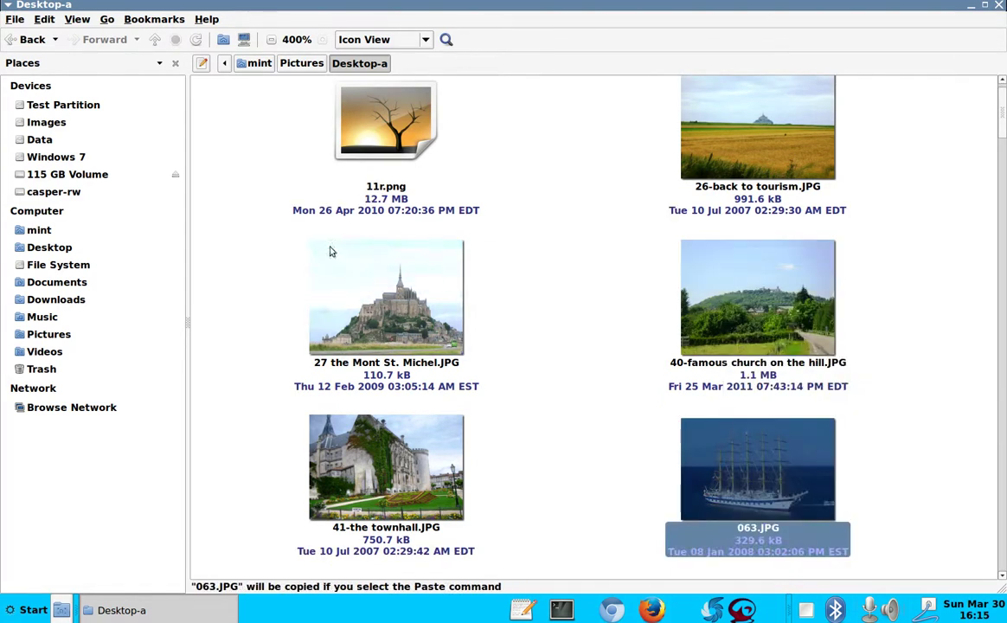
click(76, 176)
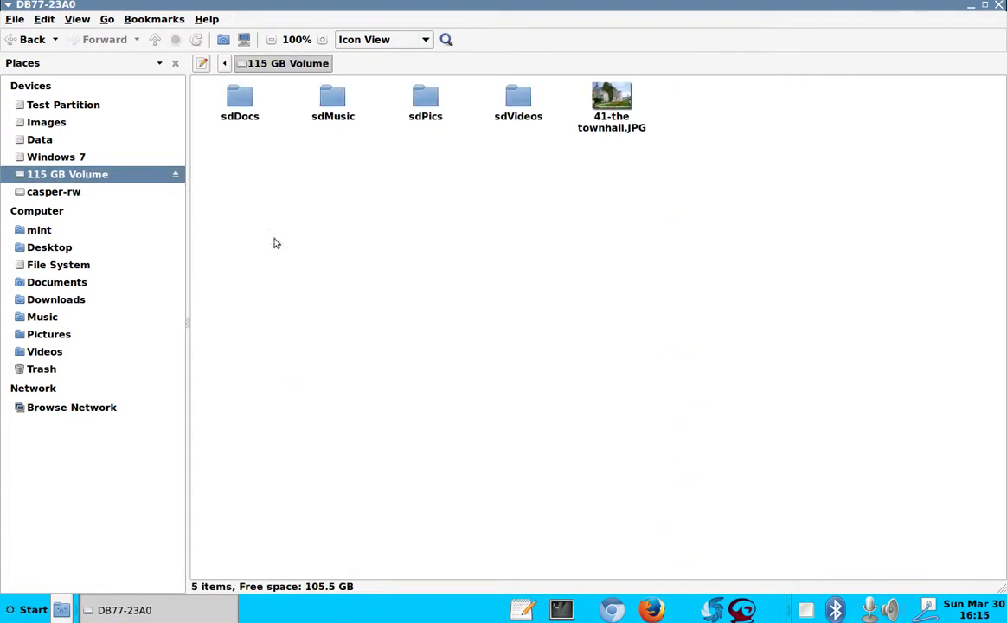
right_click(364, 241)
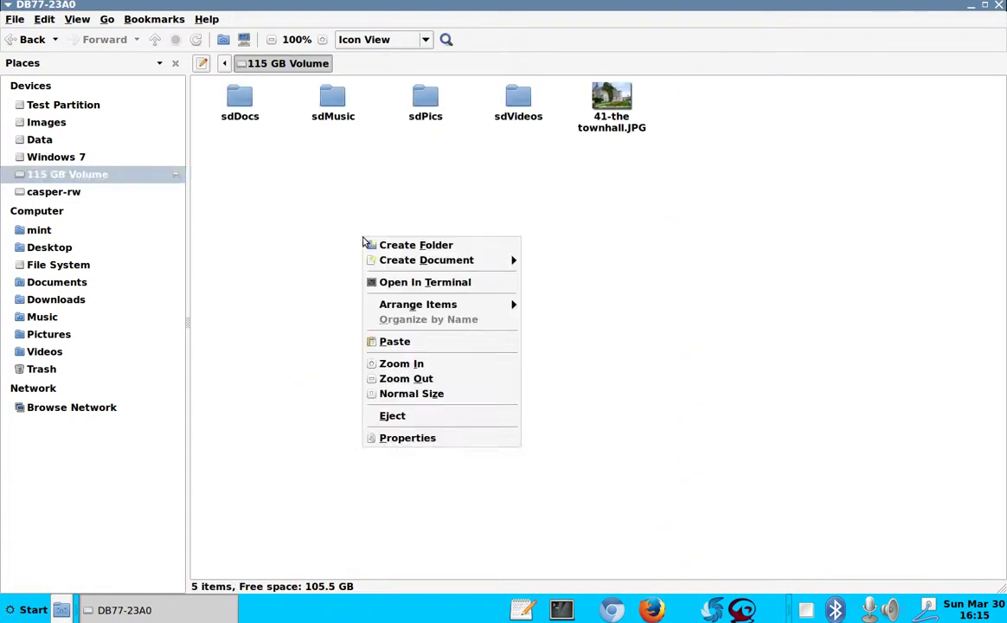
click(391, 342)
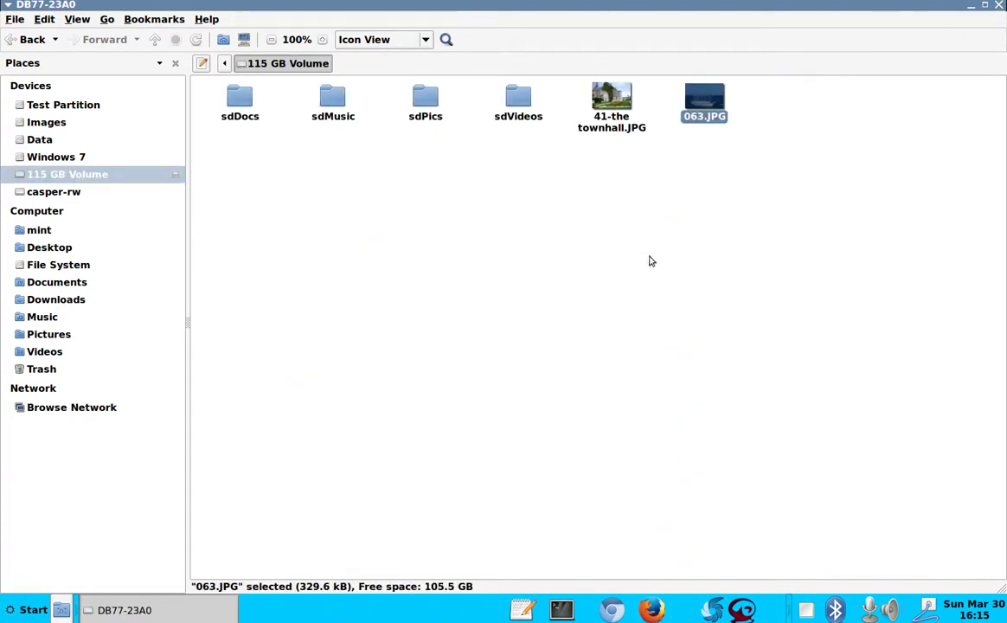
View the copy of 063.JPG on the 115 GB Volume in the image viewer and close it.
click(650, 262)
double_click(702, 108)
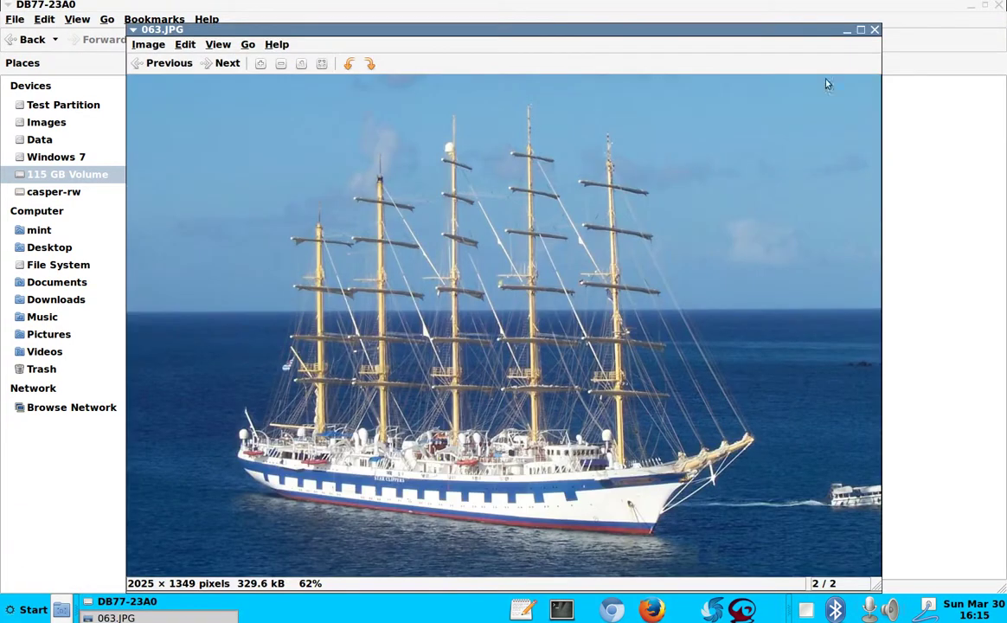
click(877, 31)
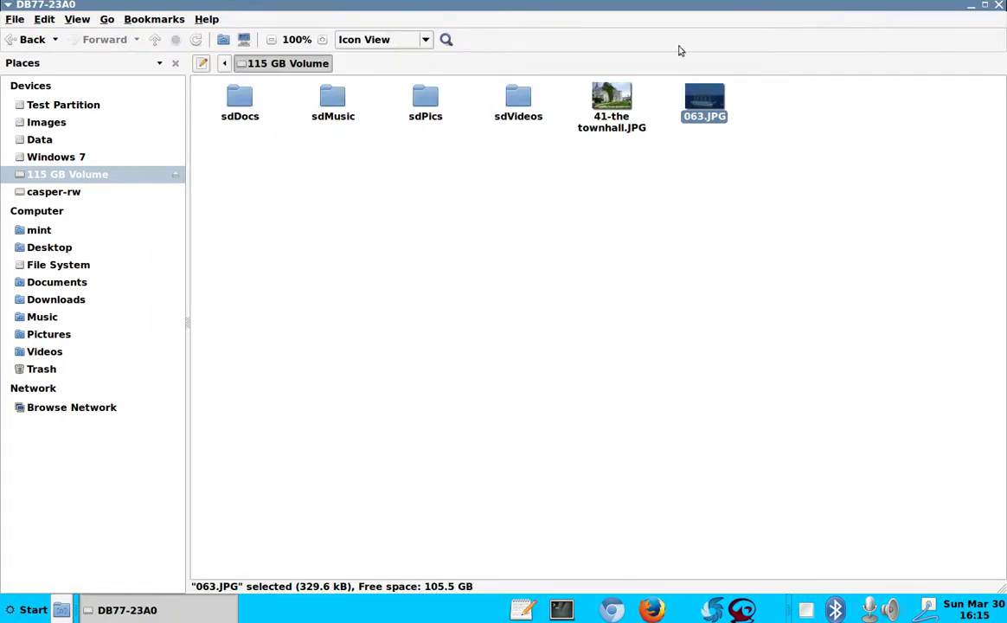
Play the video "Alizee, J#e ai marre.wmv" from sdVideos > Popular Music > Alizee on the 115 GB Volume.
double_click(519, 102)
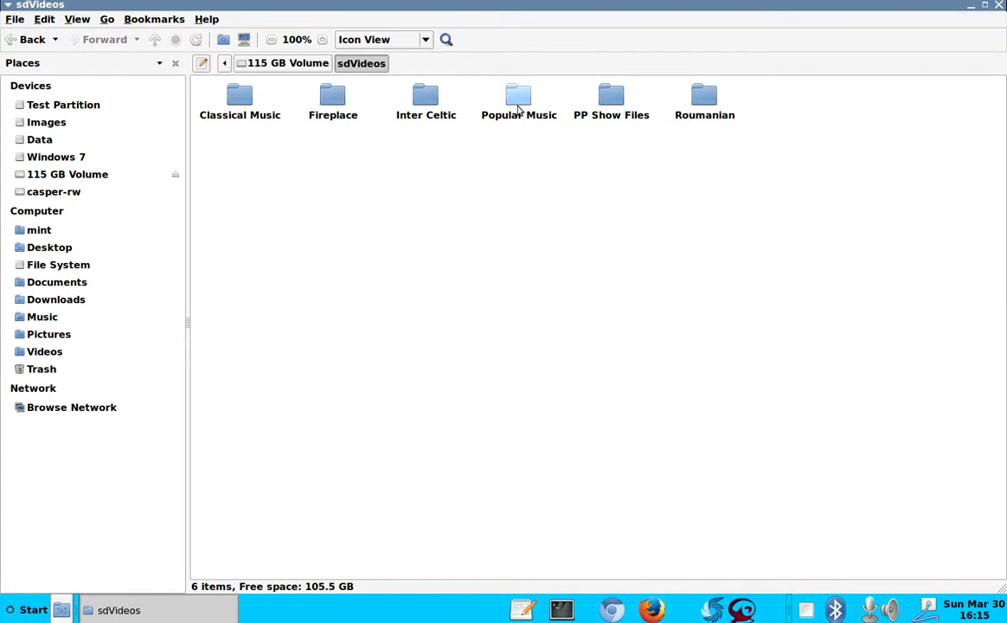
double_click(519, 102)
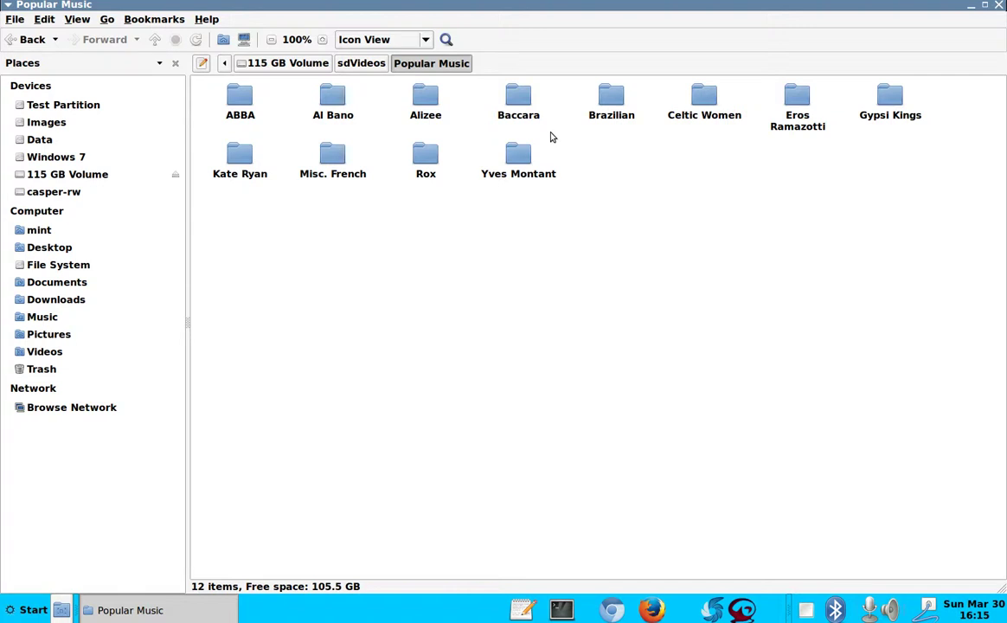
double_click(426, 99)
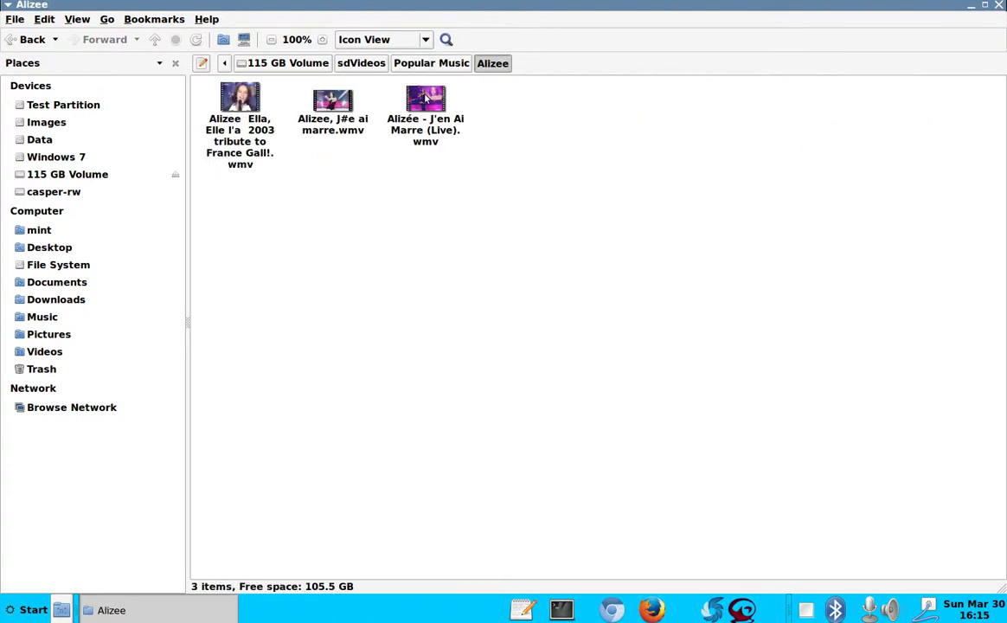
click(335, 102)
double_click(335, 102)
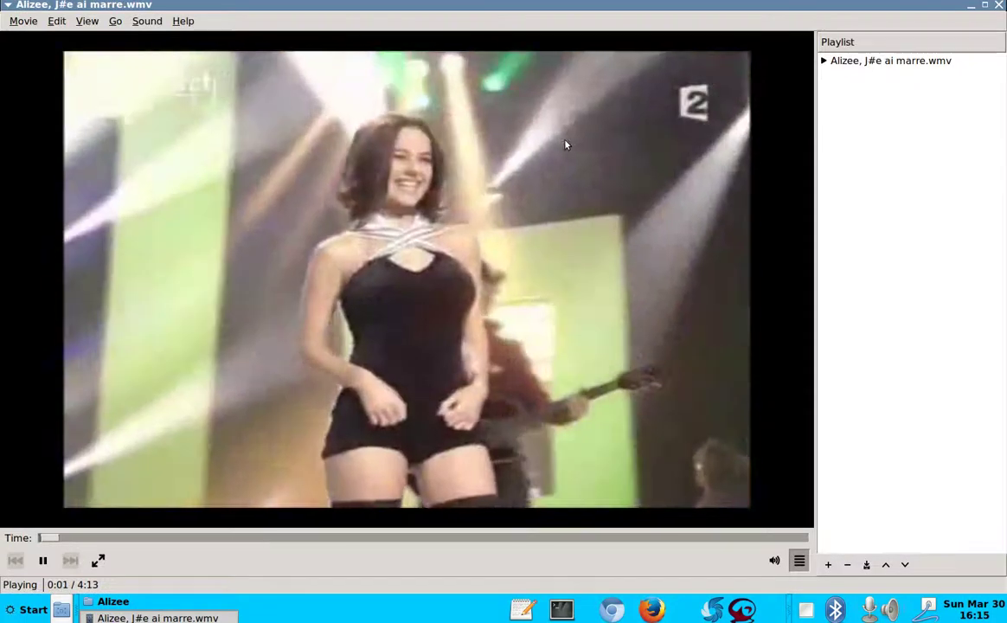
Watch the playing "Alizee, J#e ai marre.wmv" video in full screen and close the video player.
double_click(564, 145)
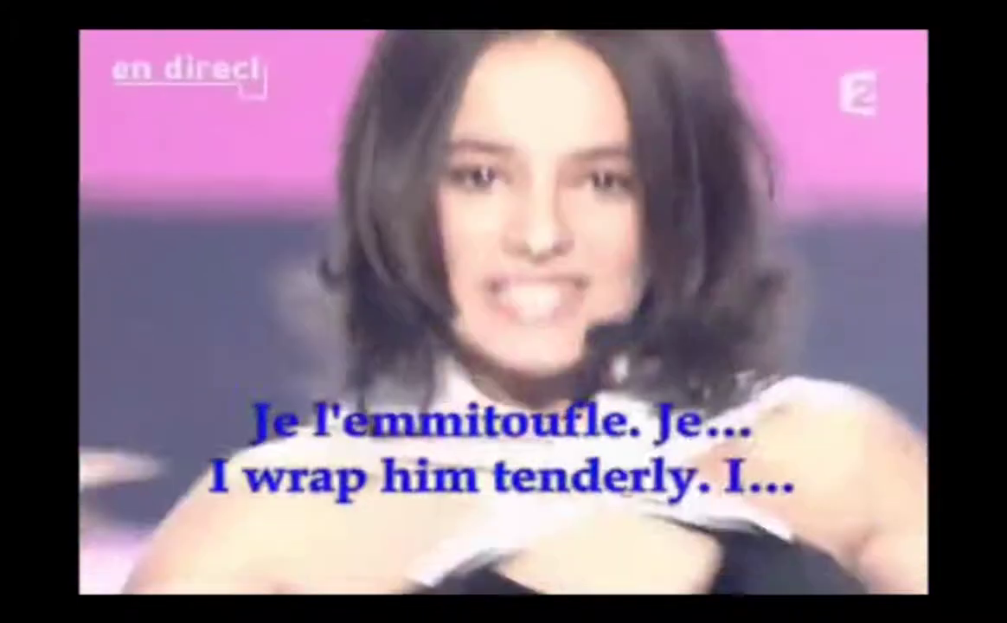
key(Escape)
key(ctrl+q)
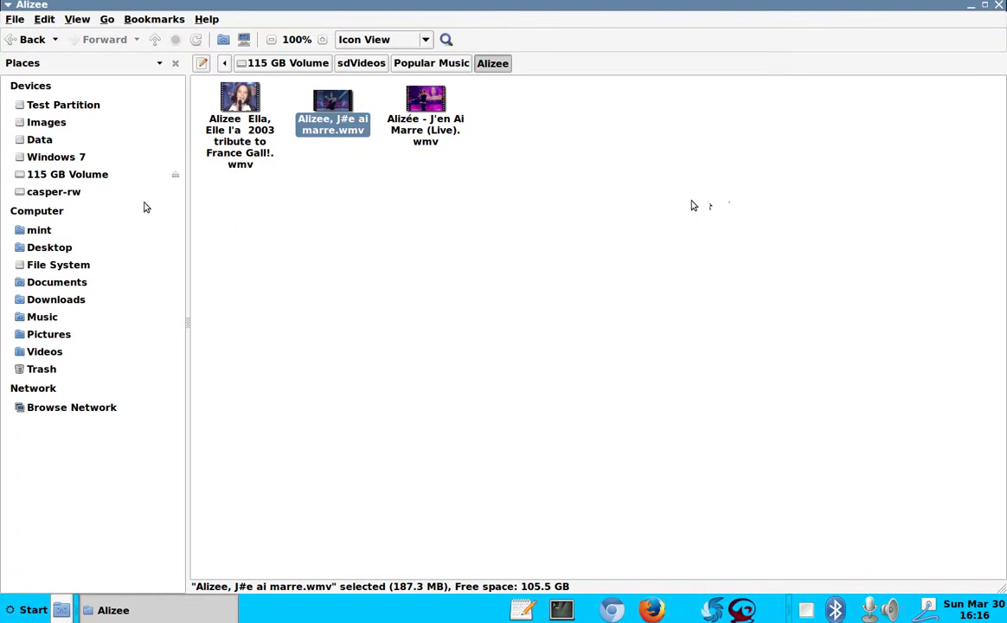
Play Fireplace.wmv from the sdVideos > Fireplace folder on the 115 GB Volume in full screen and close the player.
click(33, 40)
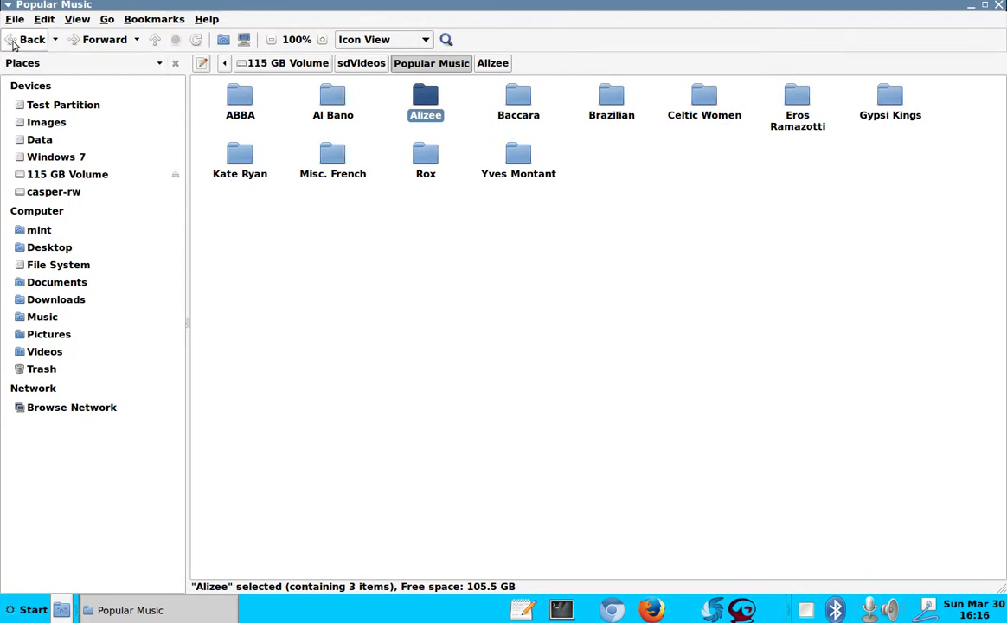
click(12, 46)
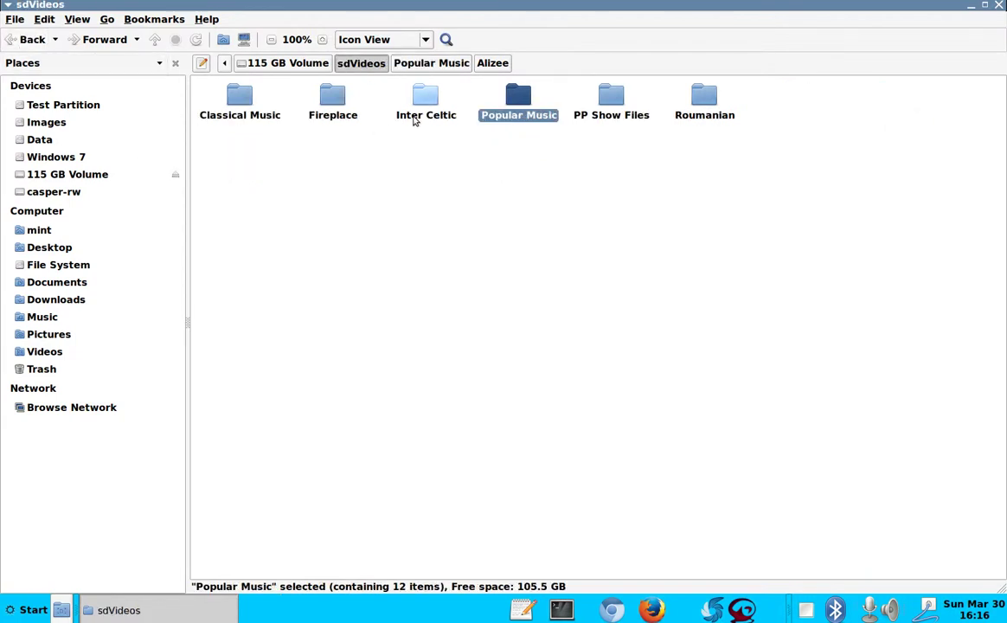
double_click(323, 102)
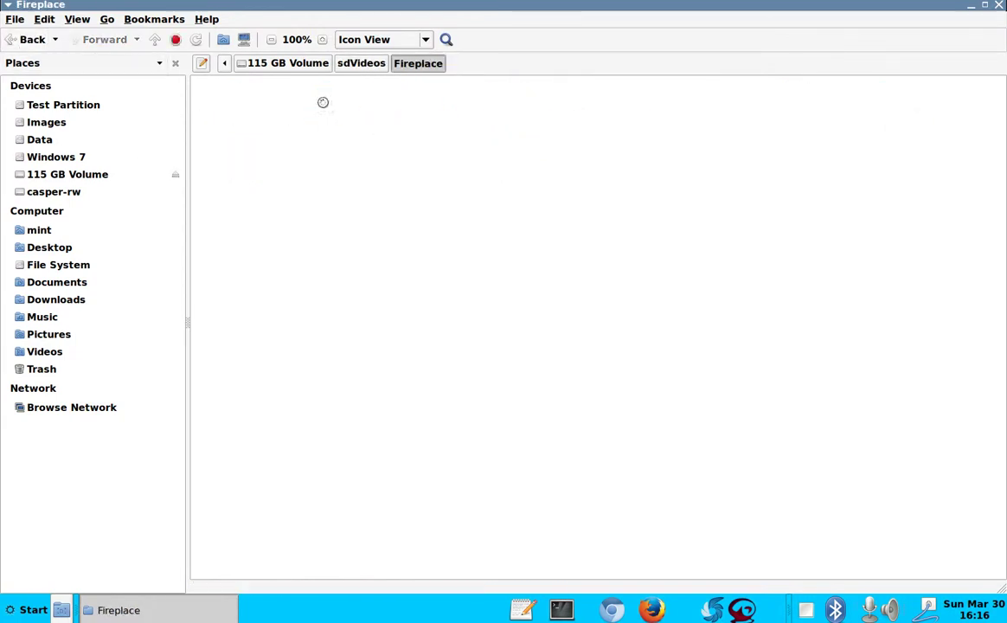
double_click(236, 102)
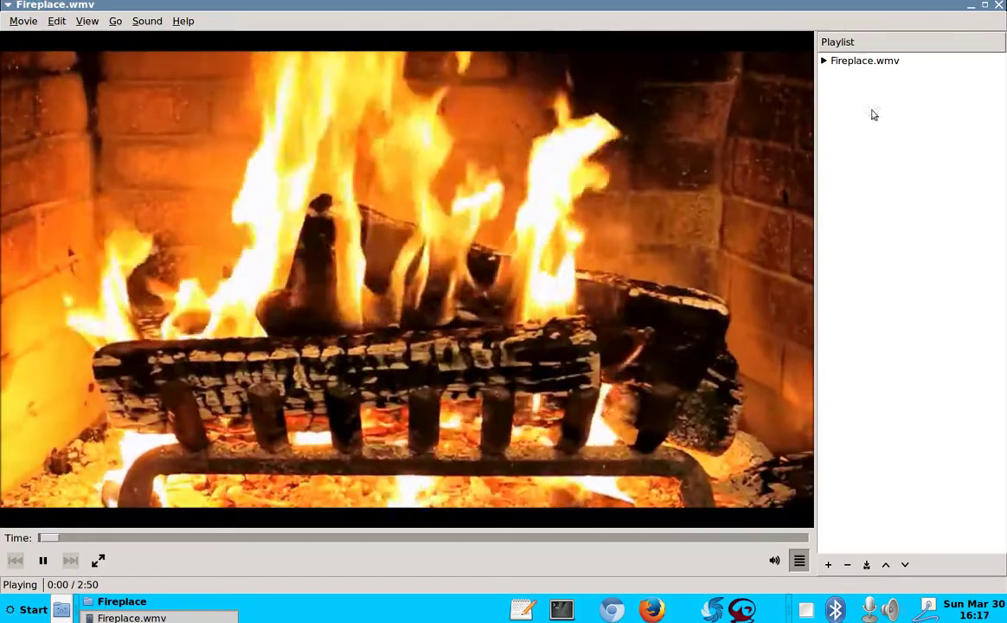
double_click(601, 192)
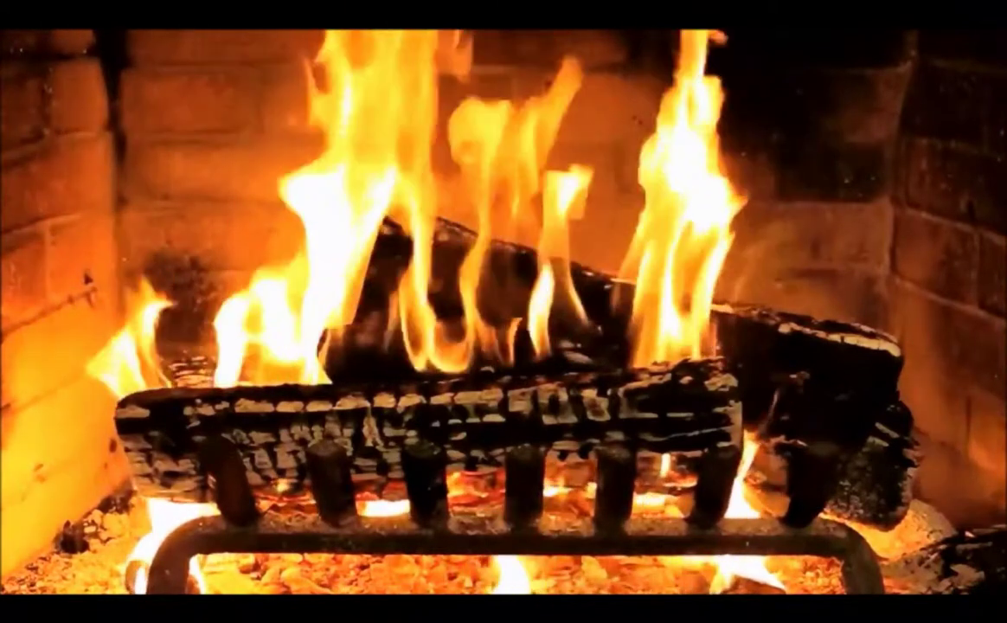
key(Escape)
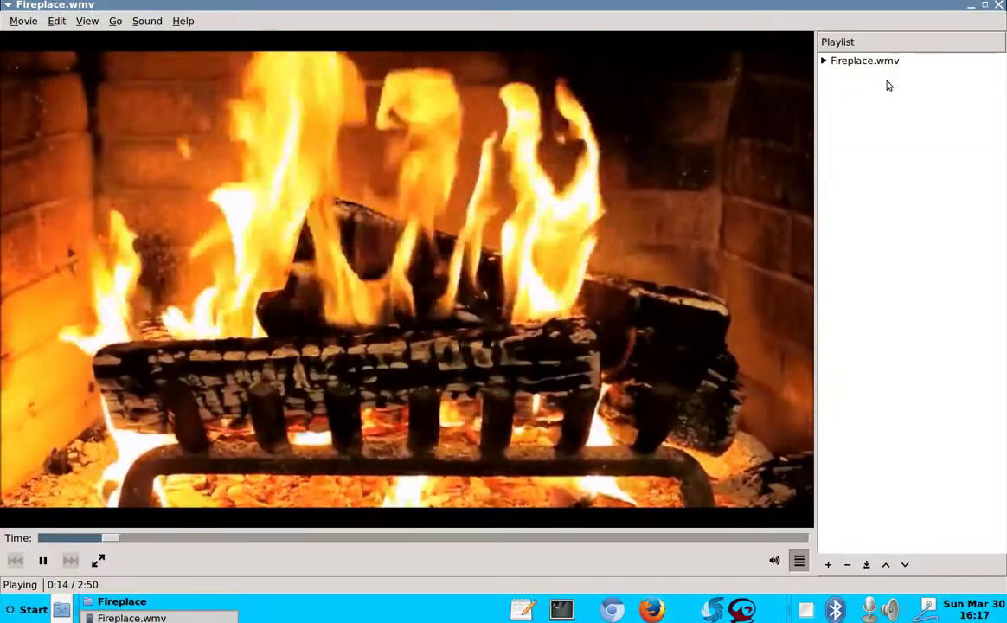
key(ctrl+q)
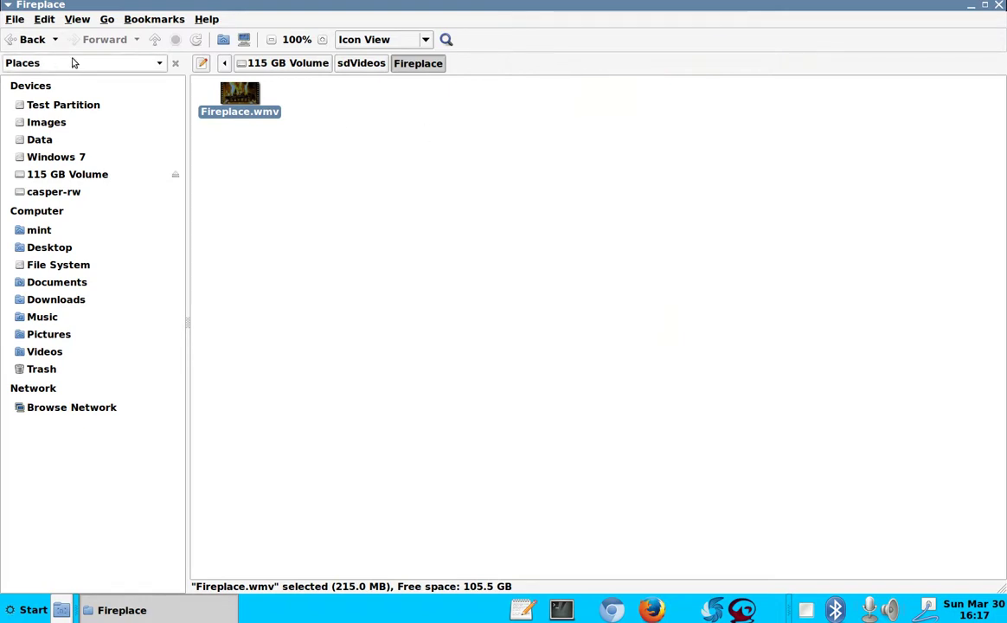
Return from the Fireplace folder through the 115 GB Volume root to the Desktop-a pictures folder and close the file manager.
click(32, 41)
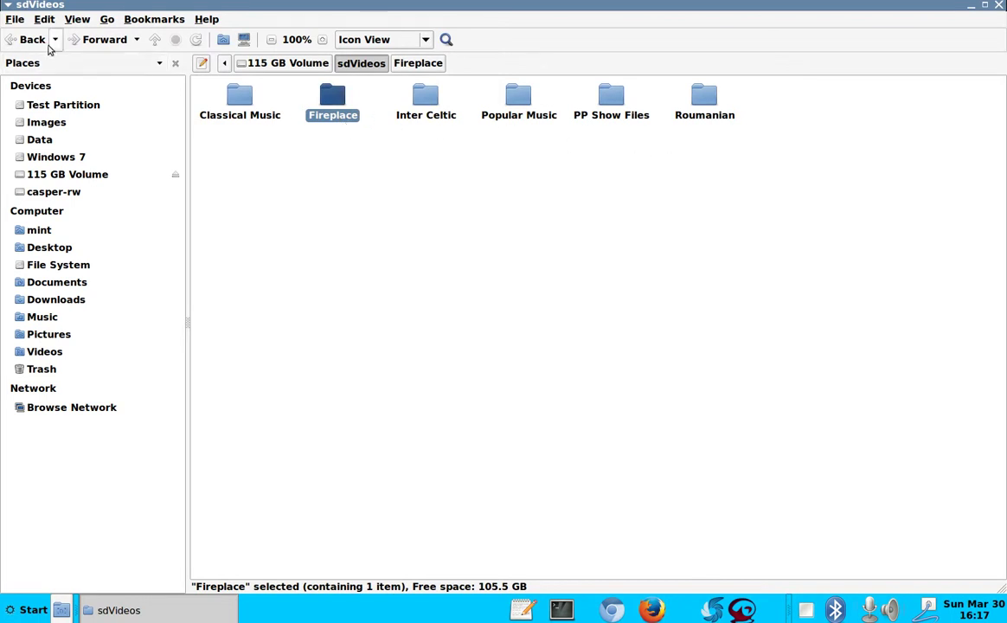
click(36, 39)
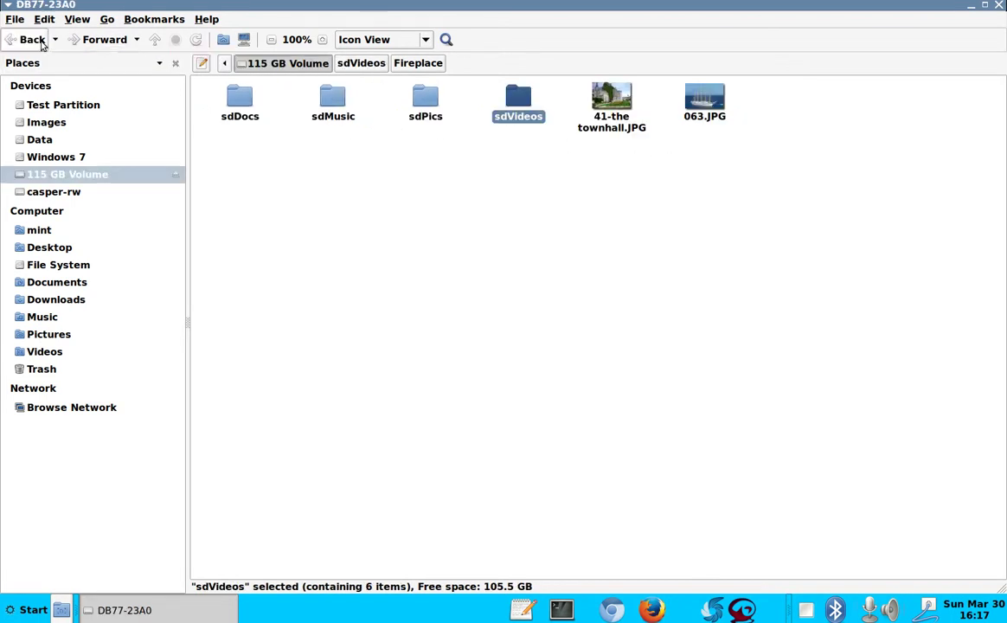
click(40, 43)
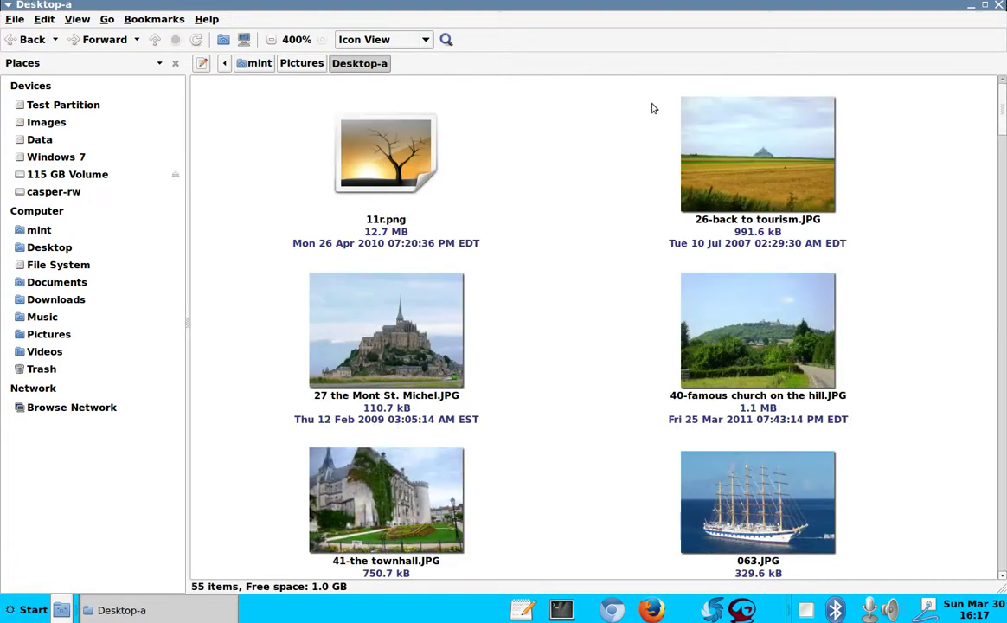
click(997, 7)
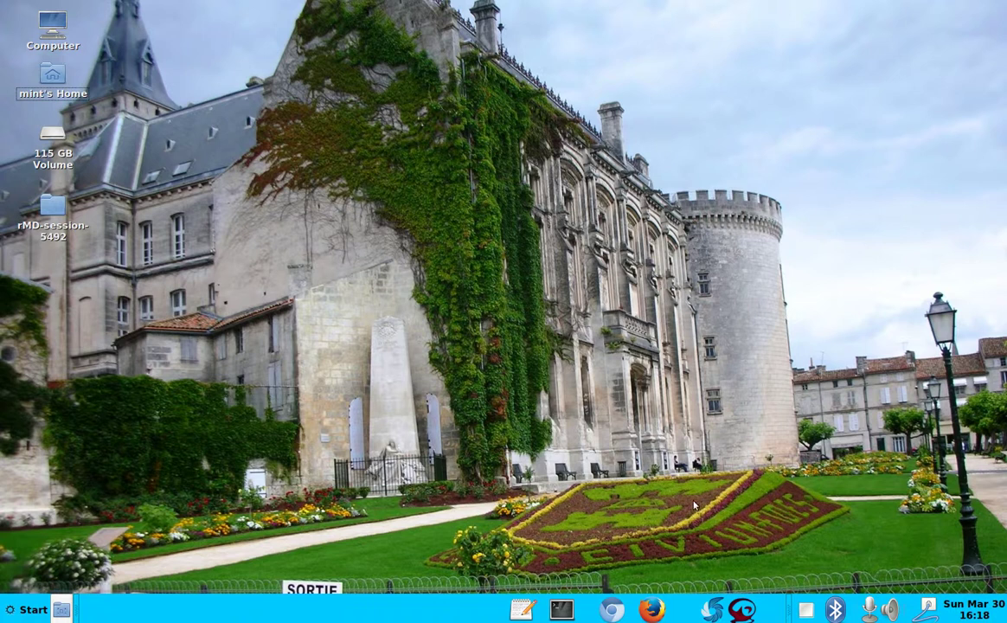
right_click(803, 610)
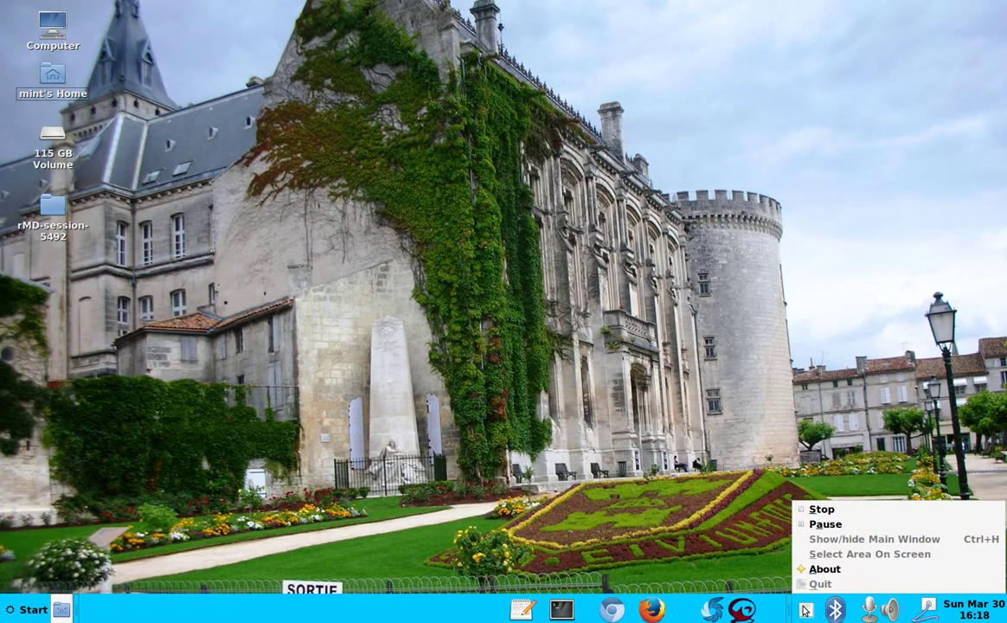